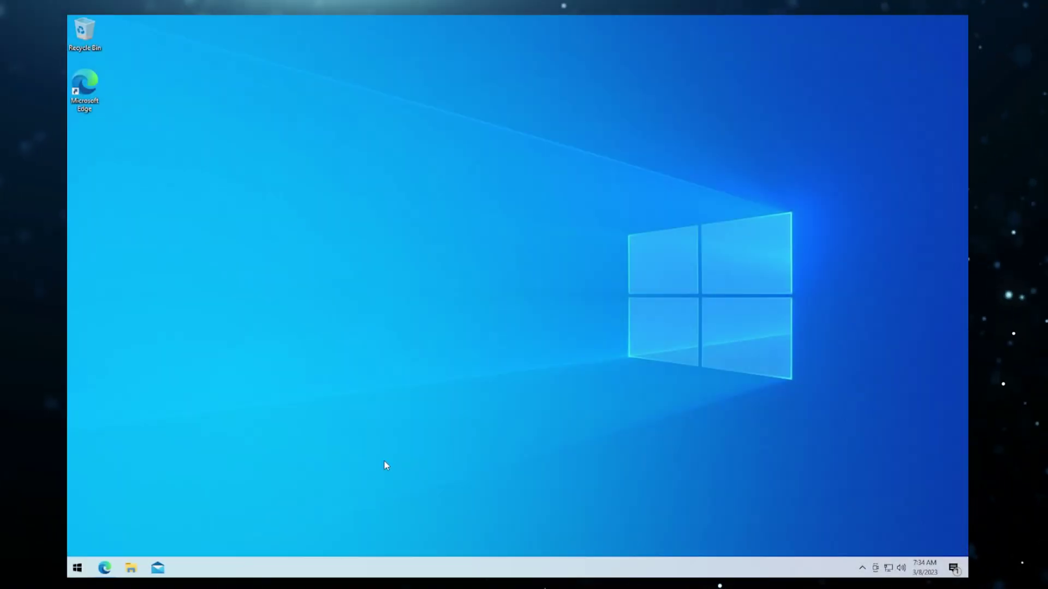
# Download rufus-3.21.exe from the rufus.ie Download section in Edge, dismissing the ad
pyautogui.click(105, 568)
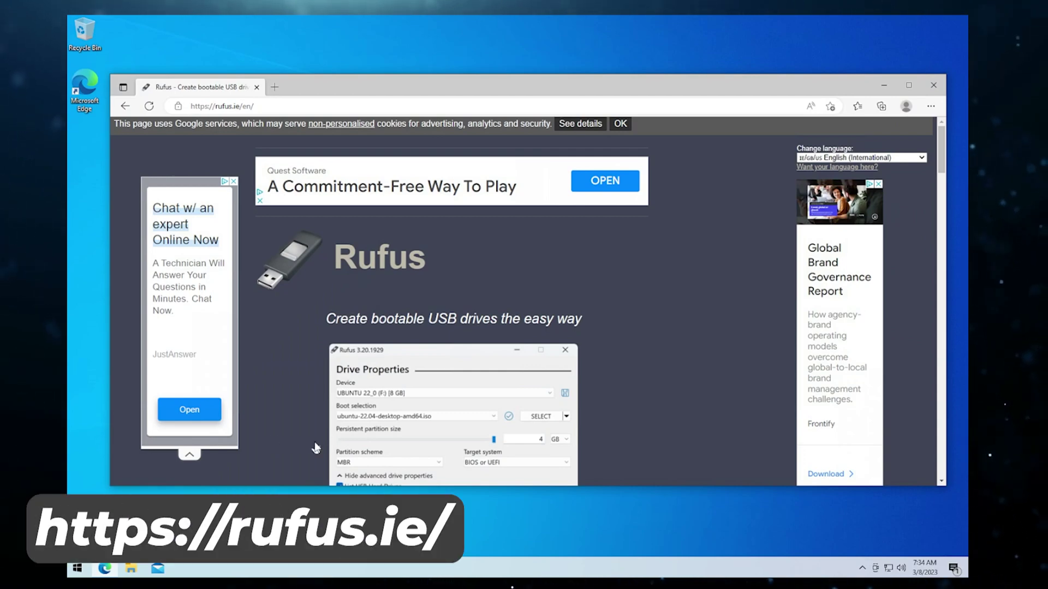
pyautogui.scroll(-5, 641, 351)
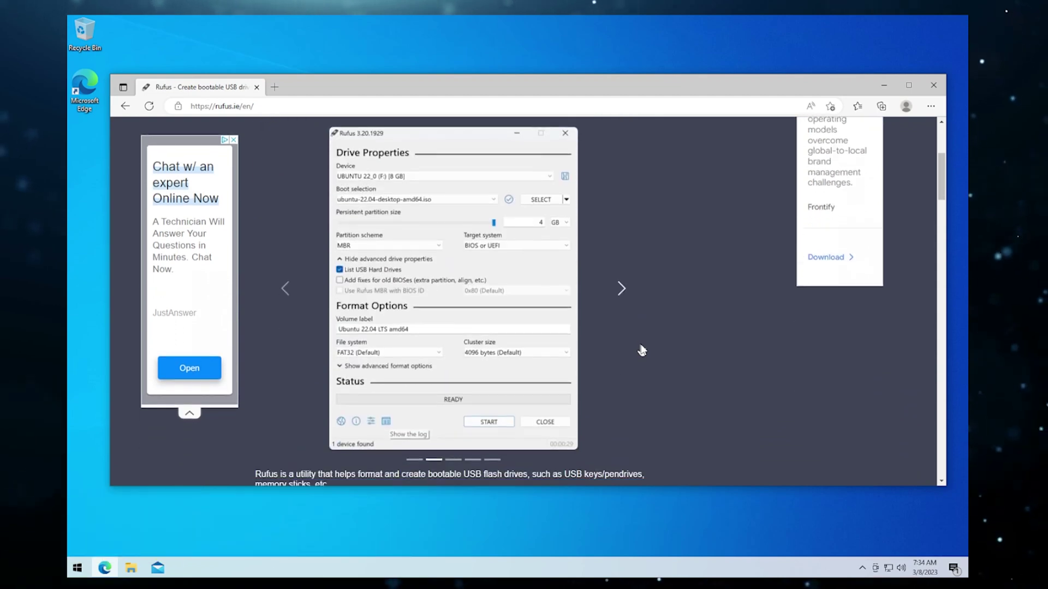
pyautogui.scroll(-8, 642, 349)
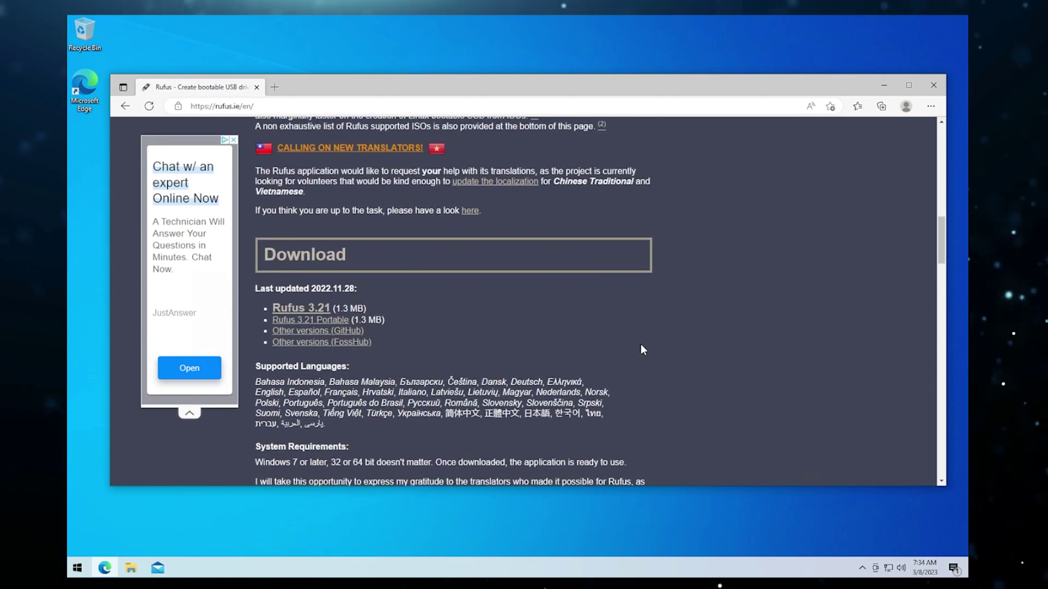
pyautogui.click(319, 309)
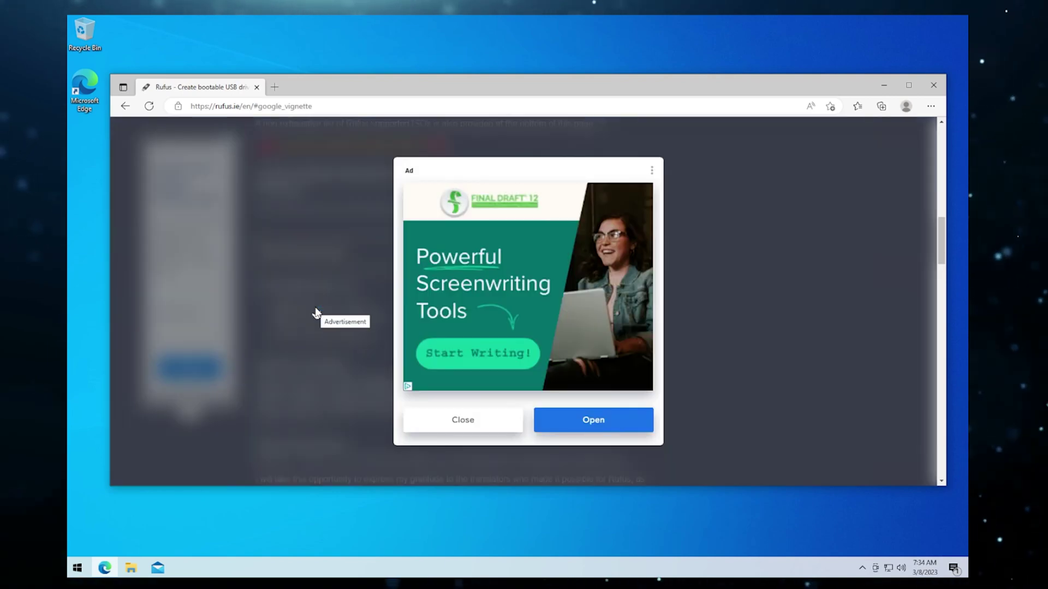
pyautogui.click(448, 415)
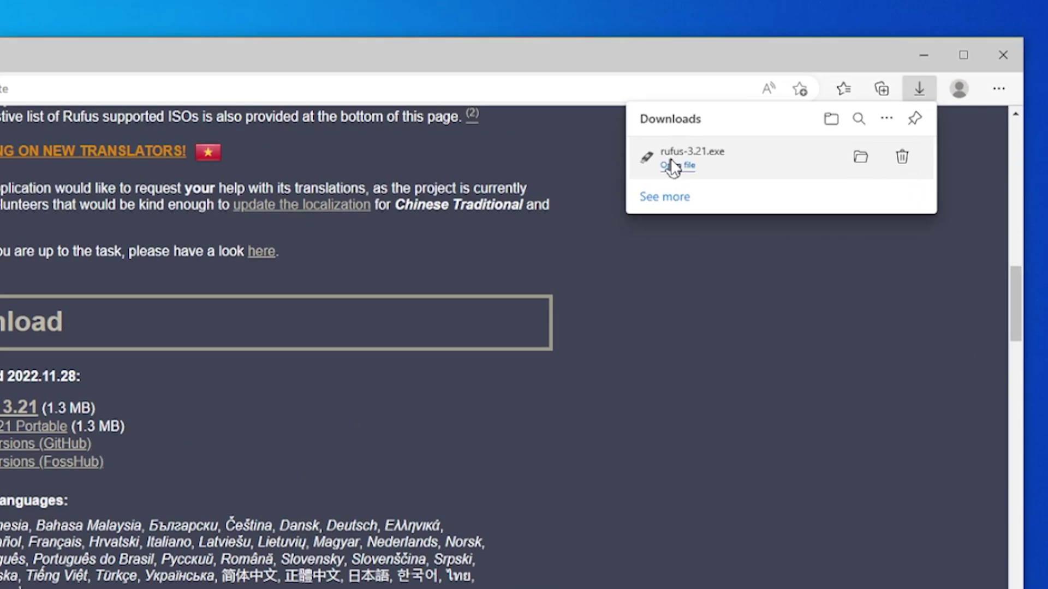
# Launch rufus-3.21.exe with admin permission, answer the update-check prompt, and minimize Edge
pyautogui.click(673, 165)
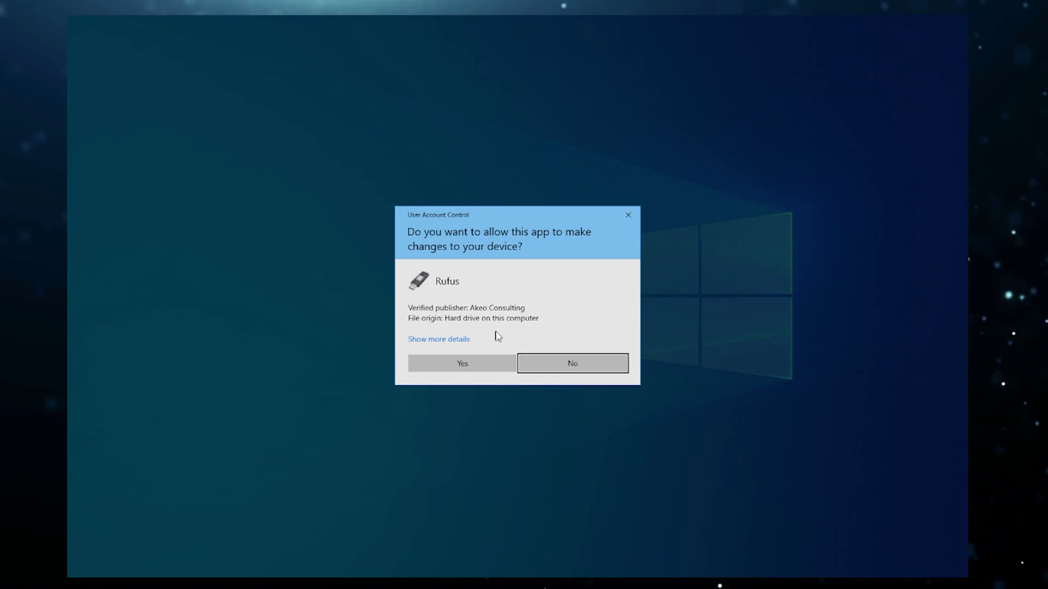
pyautogui.click(487, 369)
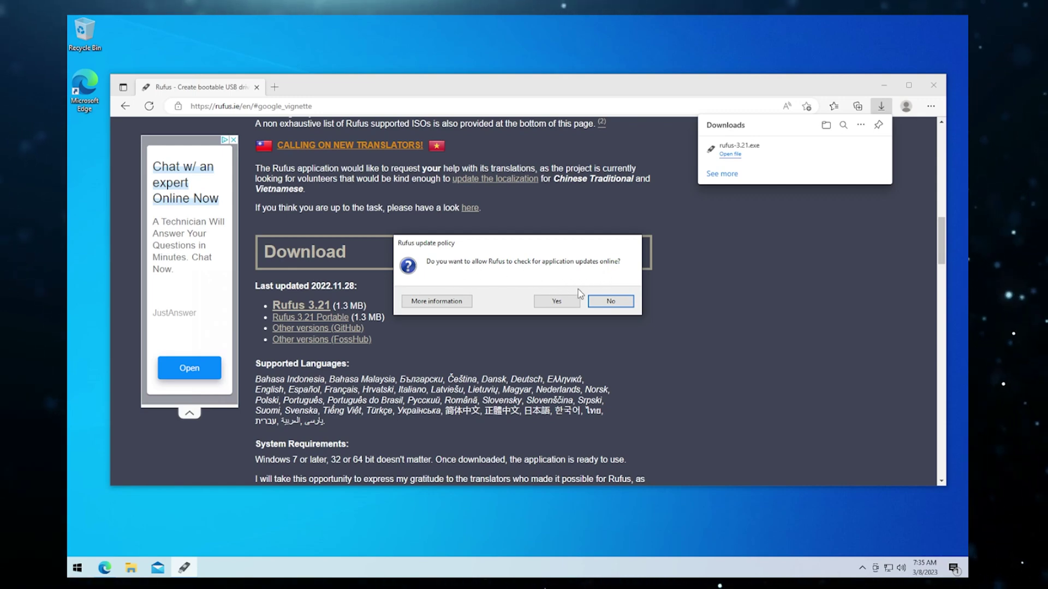
pyautogui.click(559, 302)
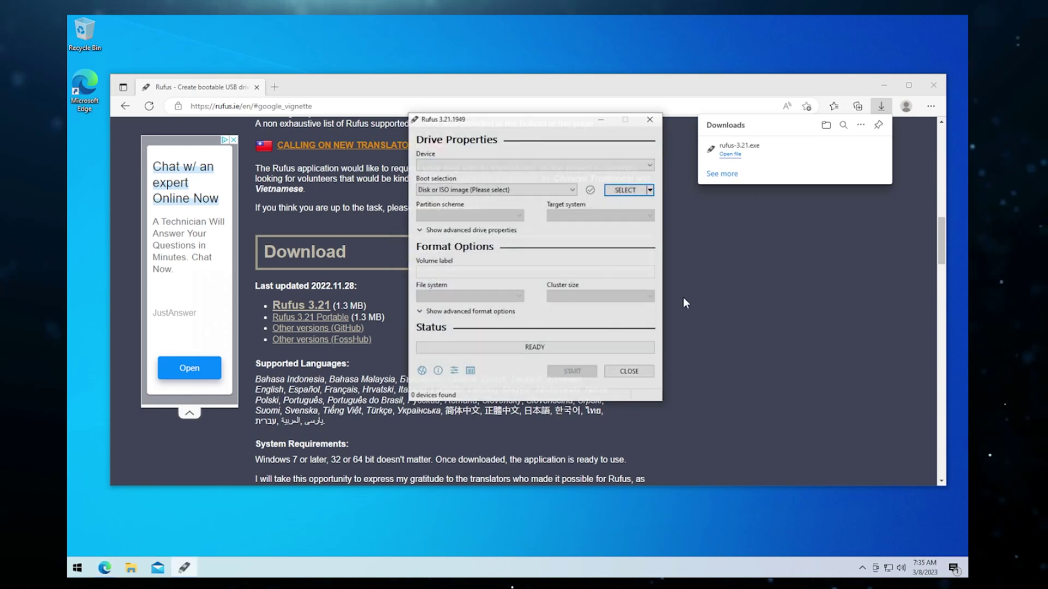
pyautogui.click(883, 85)
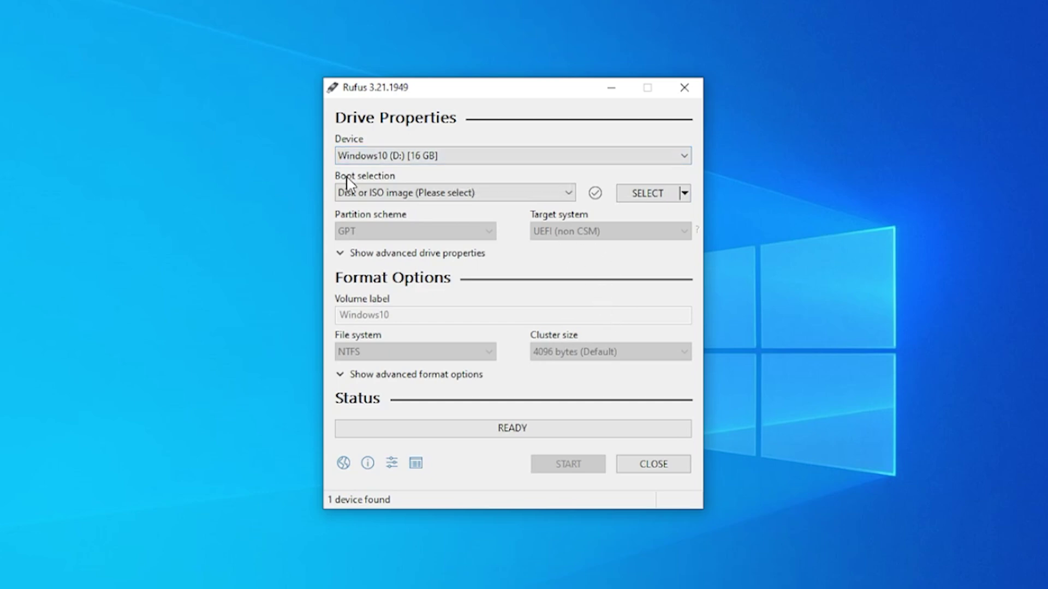
# Keep 'Disk or ISO image' as boot selection and switch the SELECT button to DOWNLOAD
pyautogui.click(469, 197)
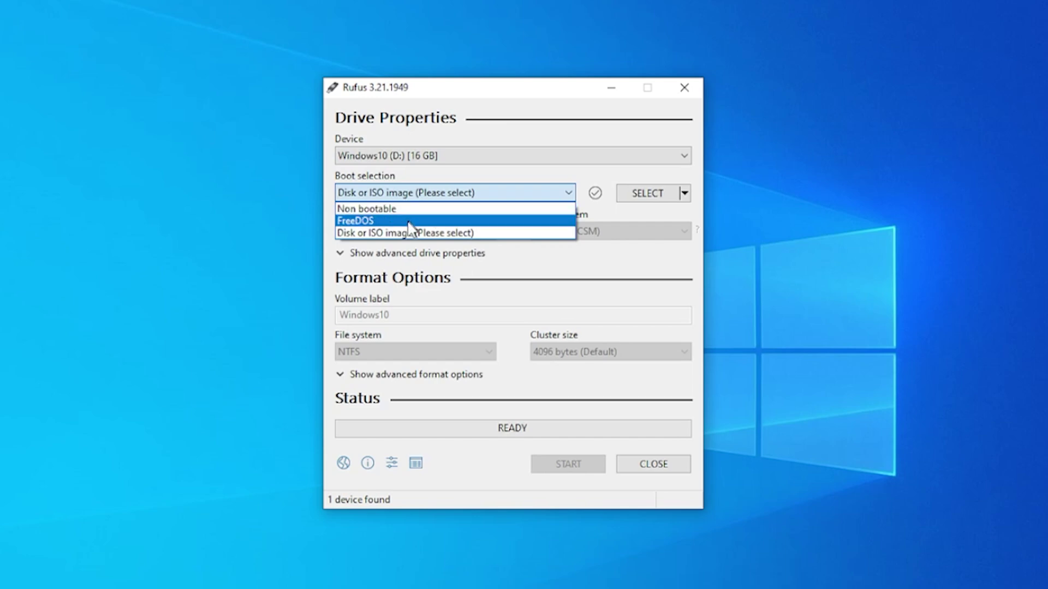
pyautogui.click(458, 235)
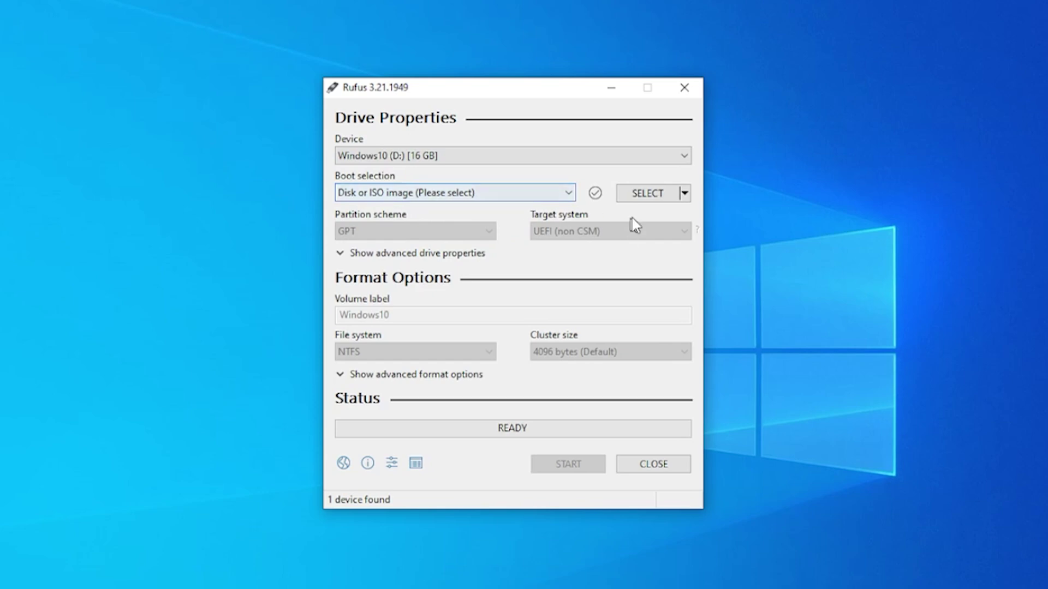
pyautogui.click(684, 194)
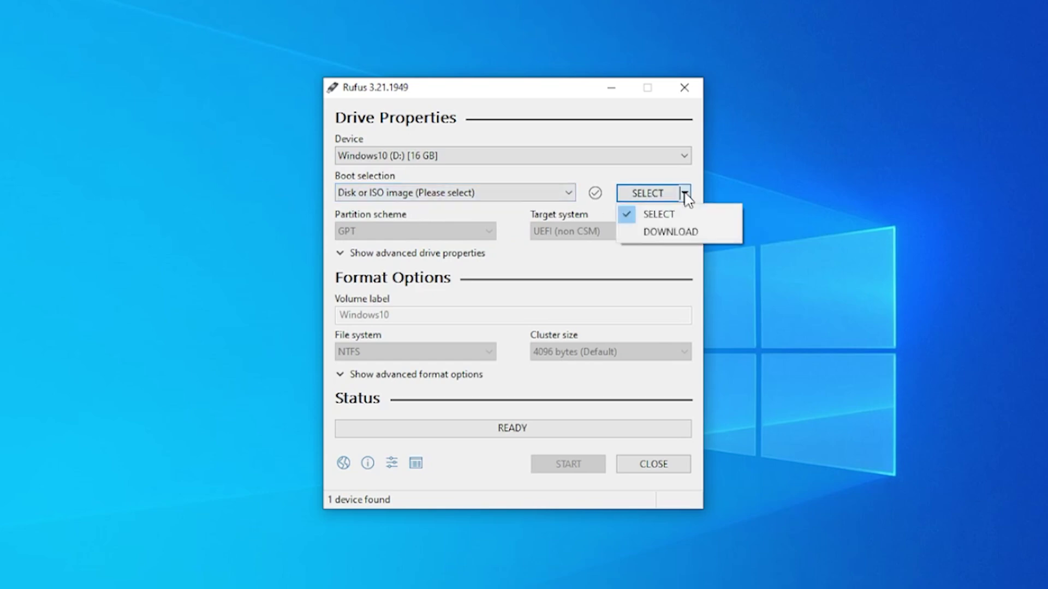
pyautogui.click(681, 233)
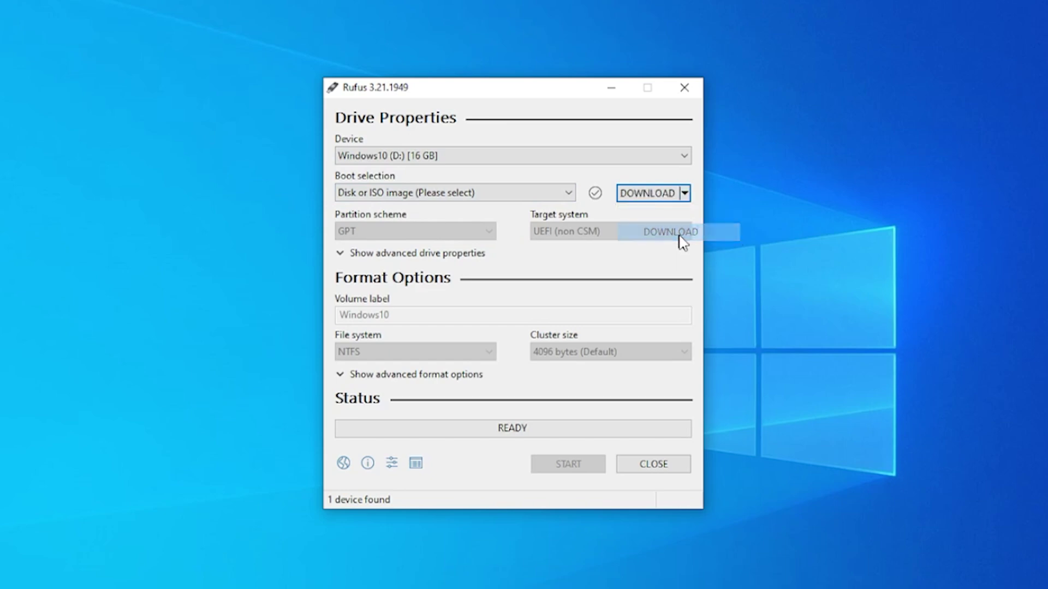
# Start the ISO download script and choose Windows 10, release 22H2
pyautogui.click(646, 194)
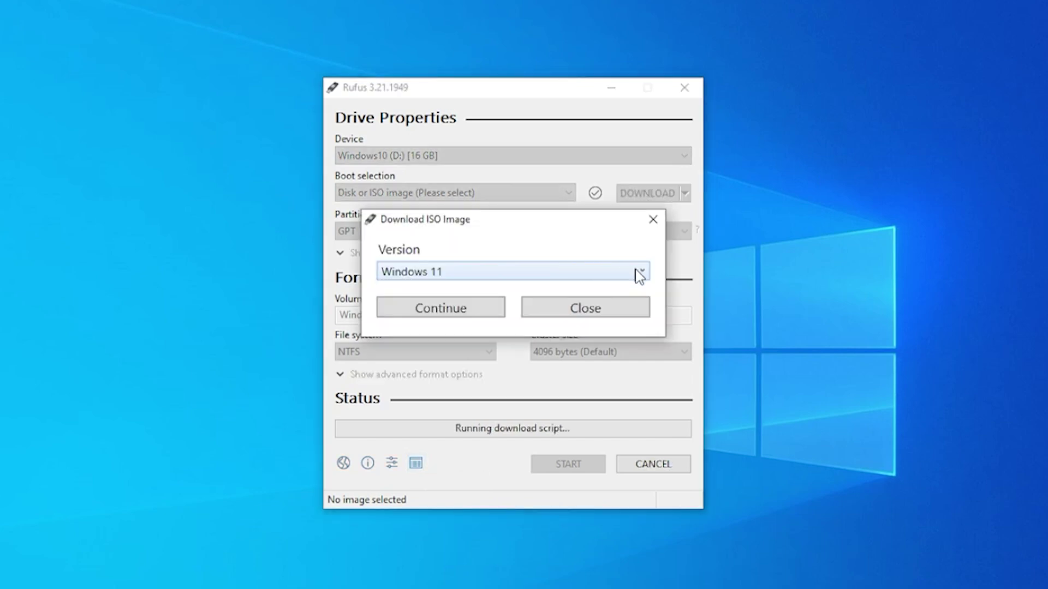
pyautogui.click(639, 276)
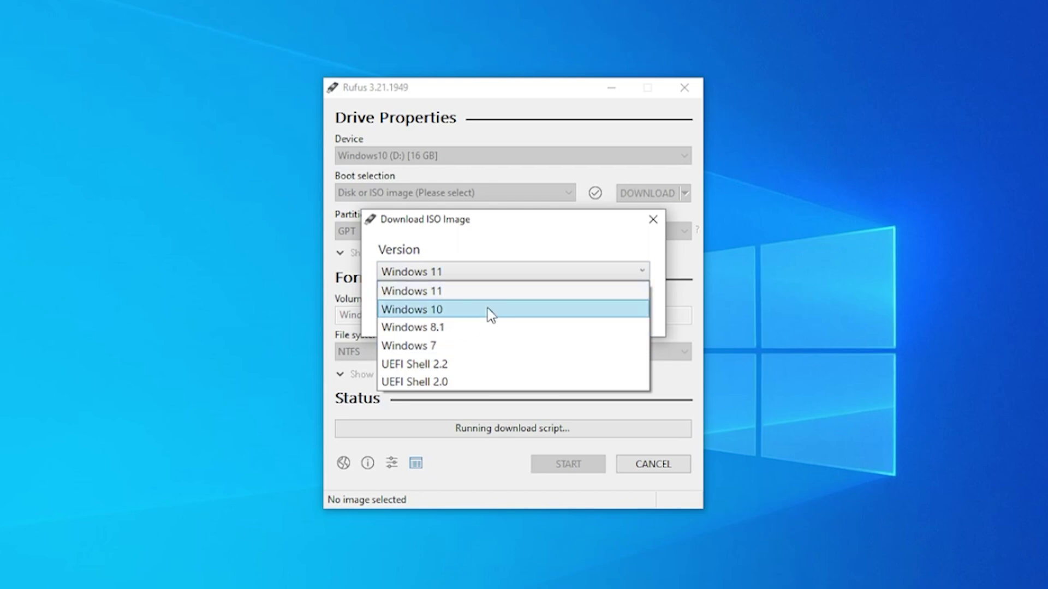
pyautogui.click(430, 313)
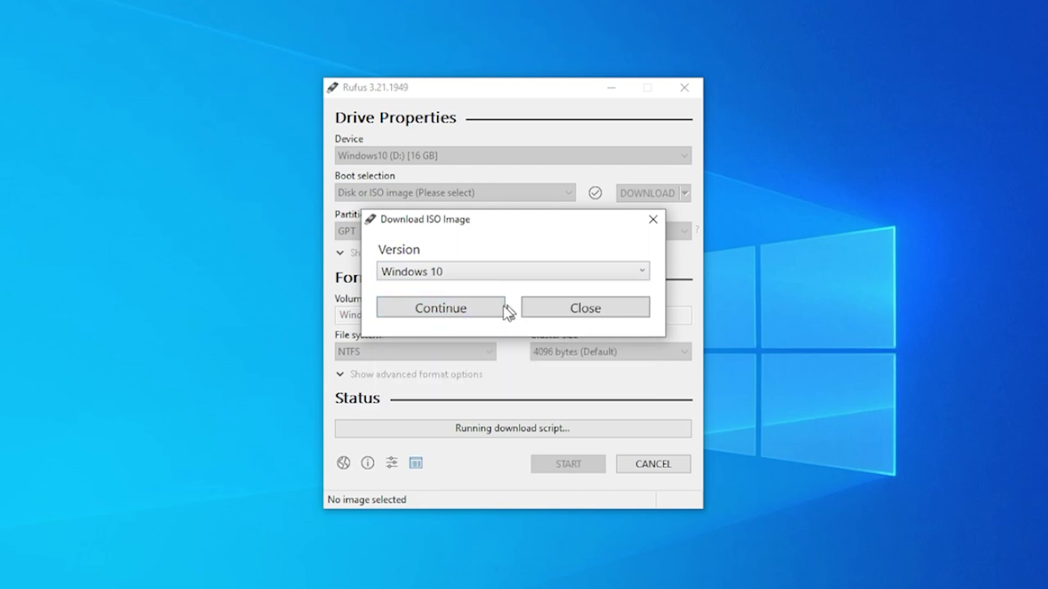
pyautogui.click(464, 314)
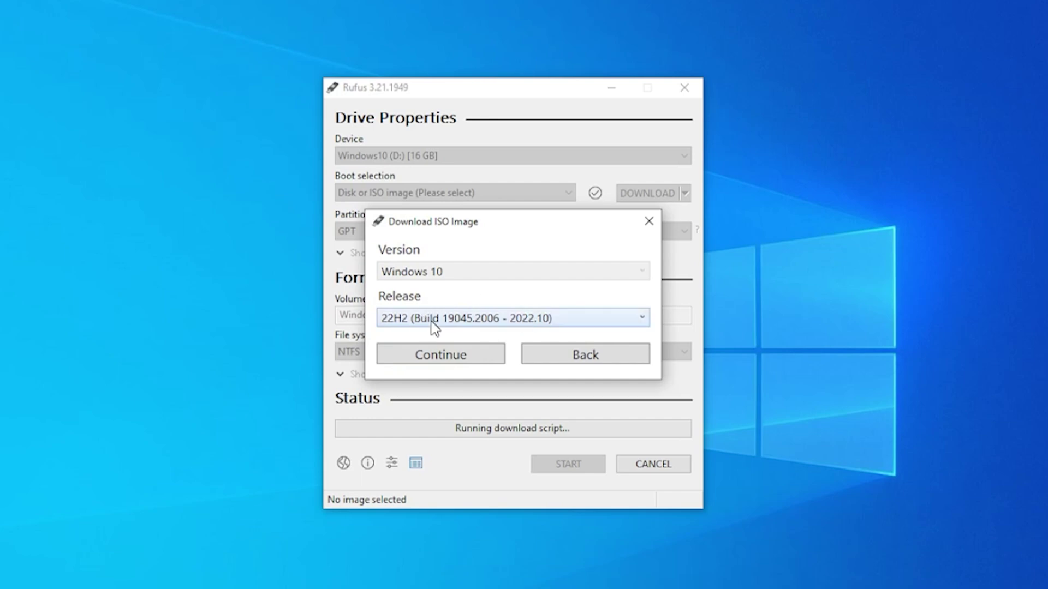
pyautogui.click(433, 327)
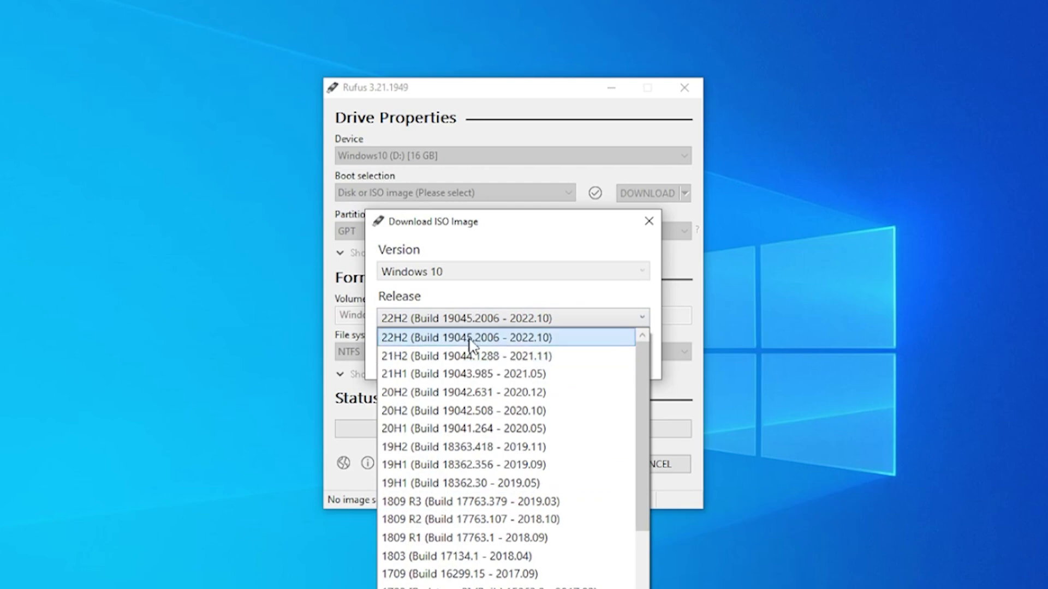
pyautogui.click(447, 343)
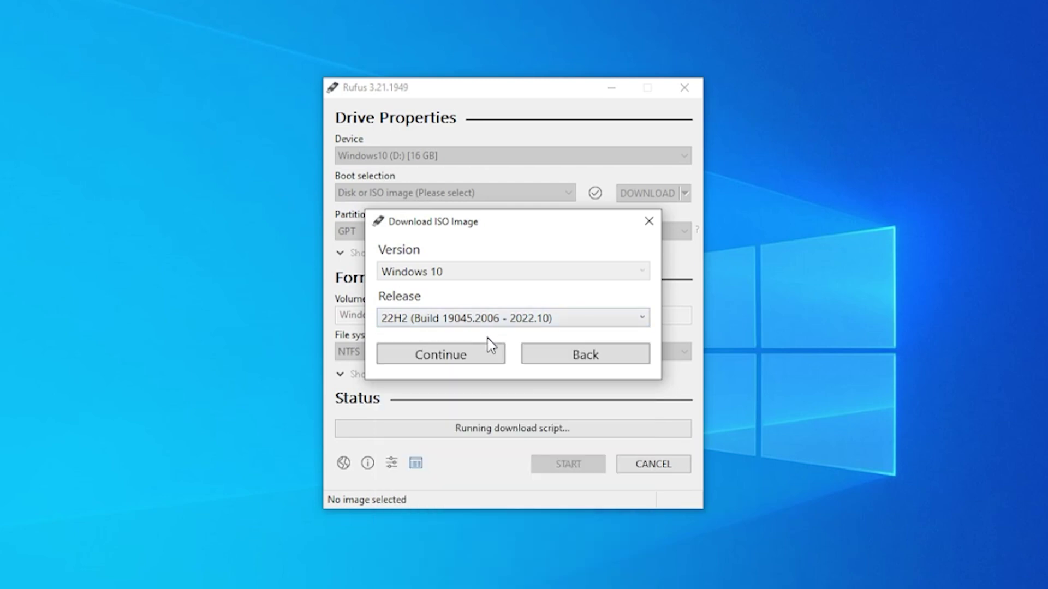
pyautogui.click(429, 363)
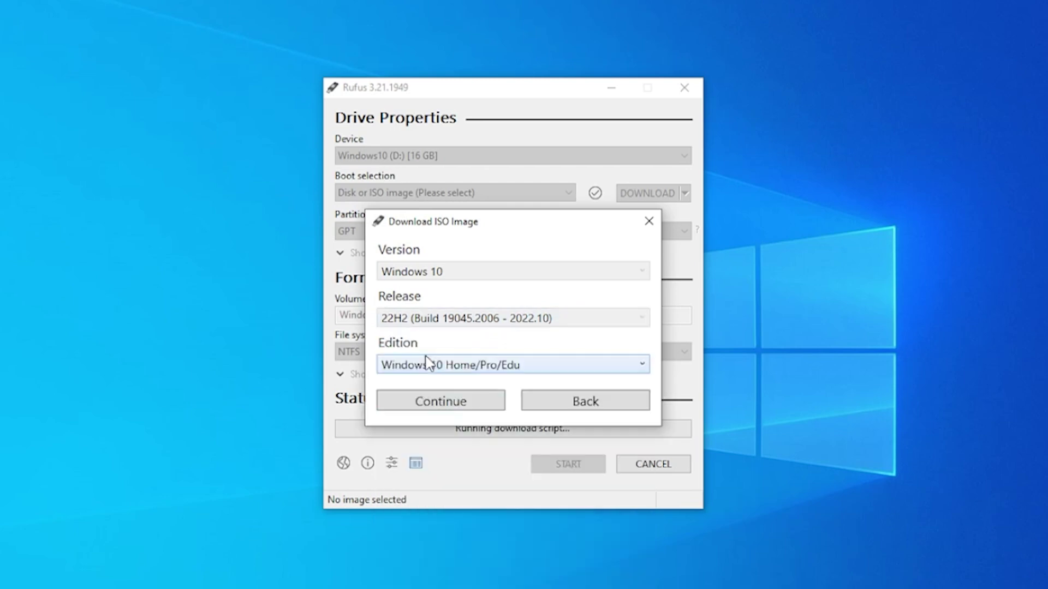
# Pick the Home/Pro/Edu edition, English (United States) language, and x64 architecture
pyautogui.click(485, 365)
pyautogui.click(468, 384)
pyautogui.click(463, 406)
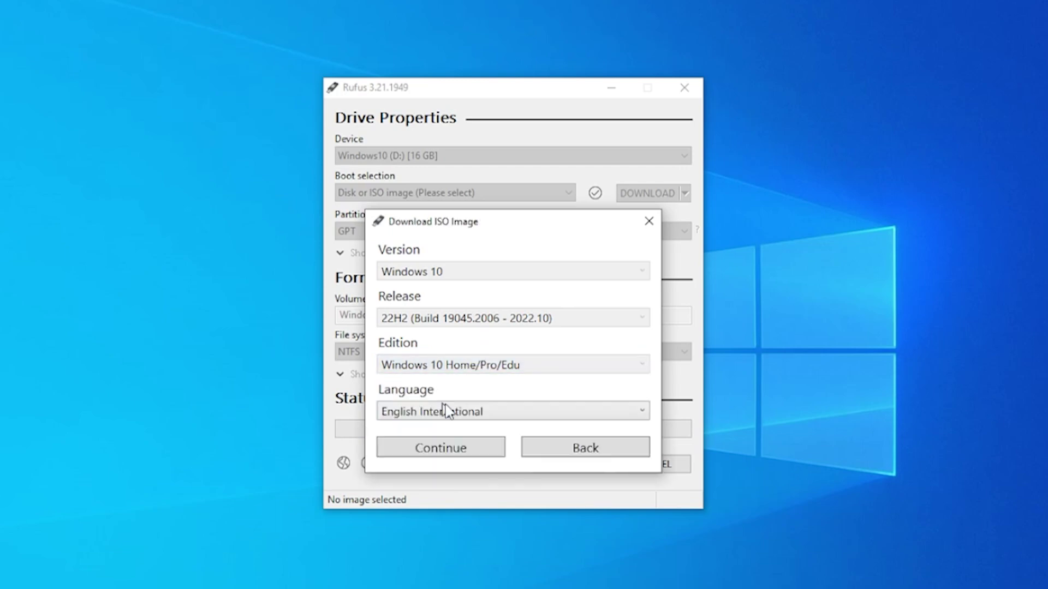
pyautogui.click(511, 419)
pyautogui.scroll(4, 636, 538)
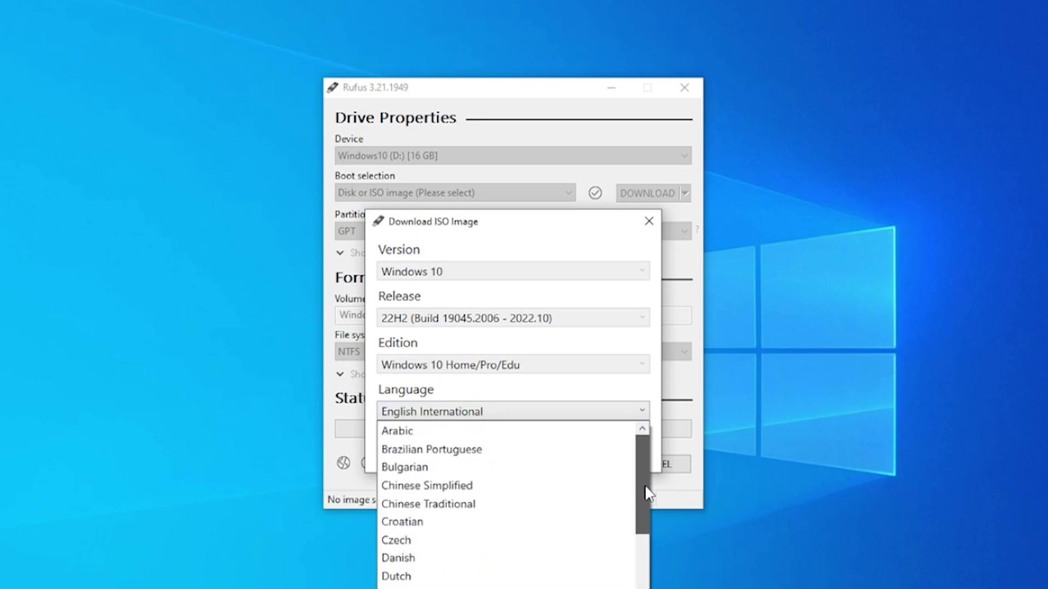
pyautogui.moveTo(644, 469); pyautogui.dragTo(648, 510)
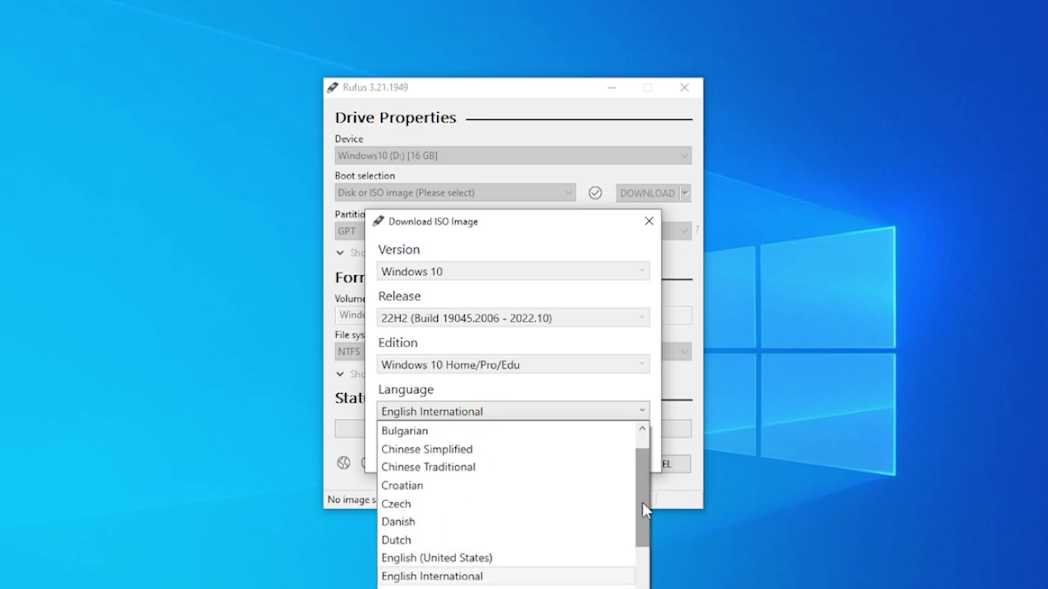
pyautogui.click(453, 558)
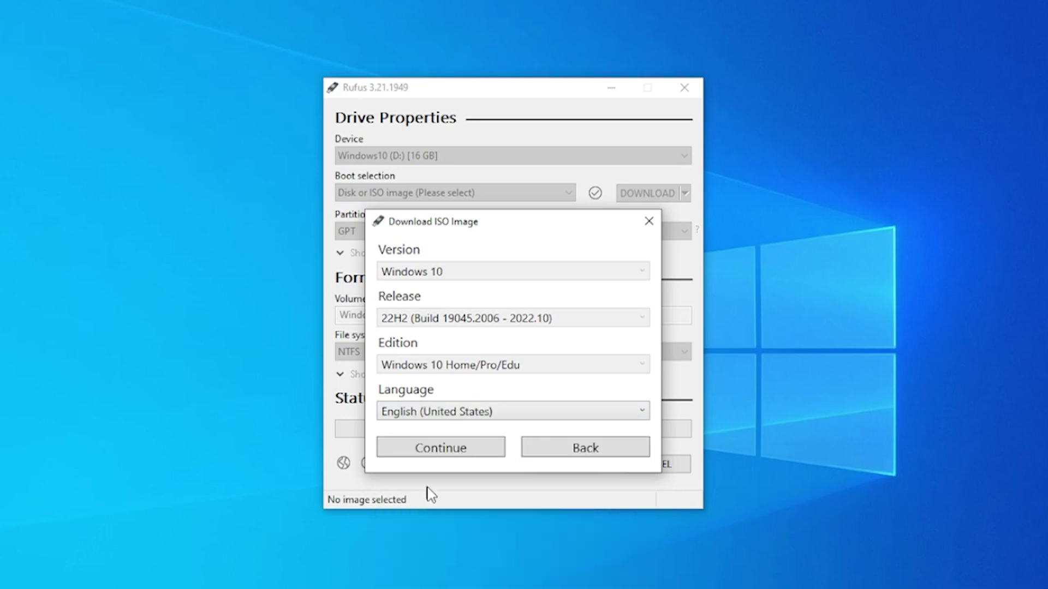
pyautogui.click(436, 448)
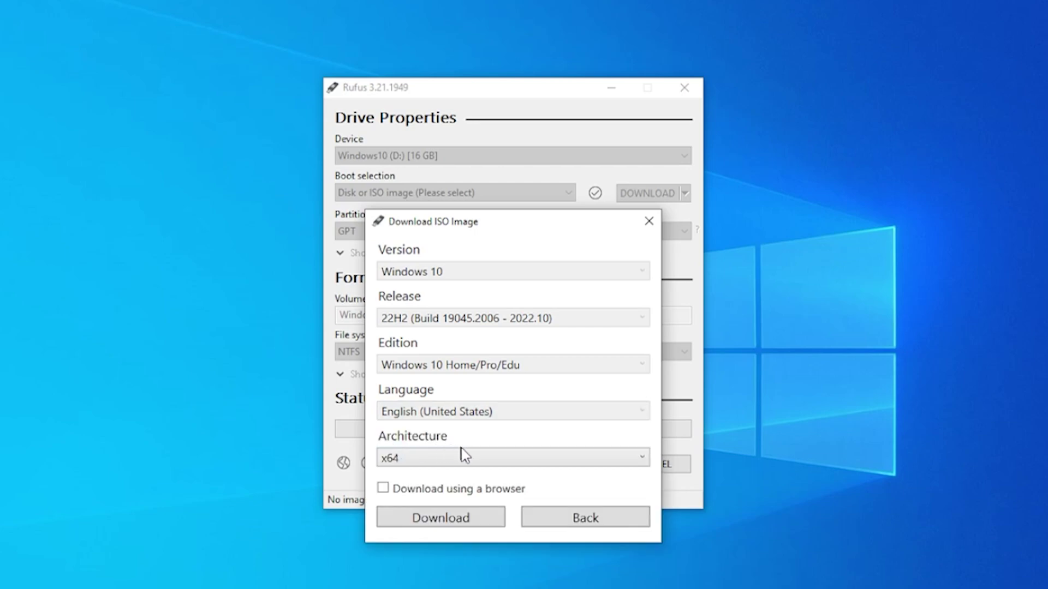
pyautogui.click(461, 456)
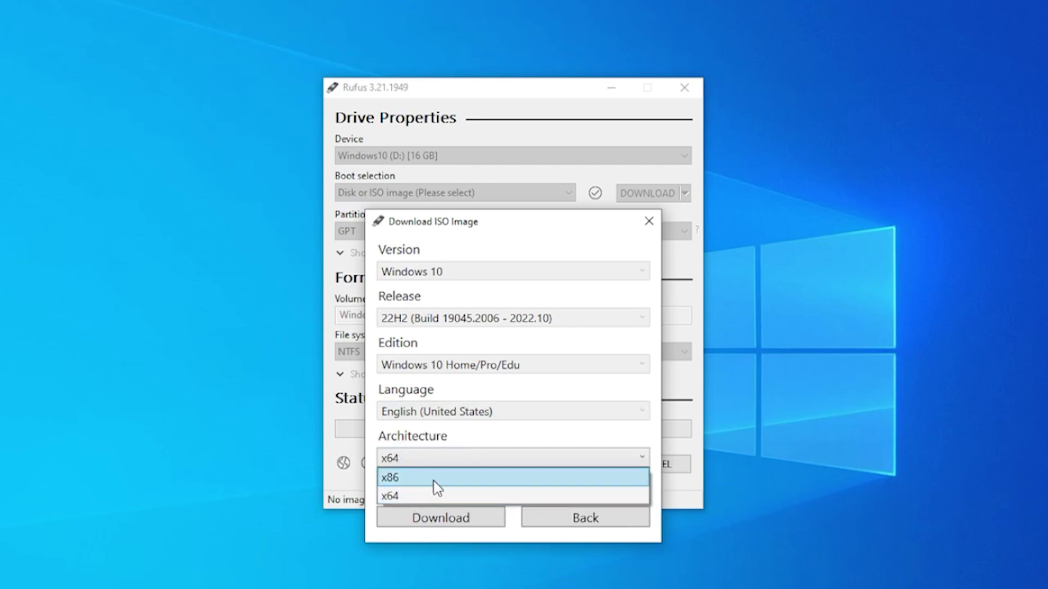
pyautogui.click(401, 497)
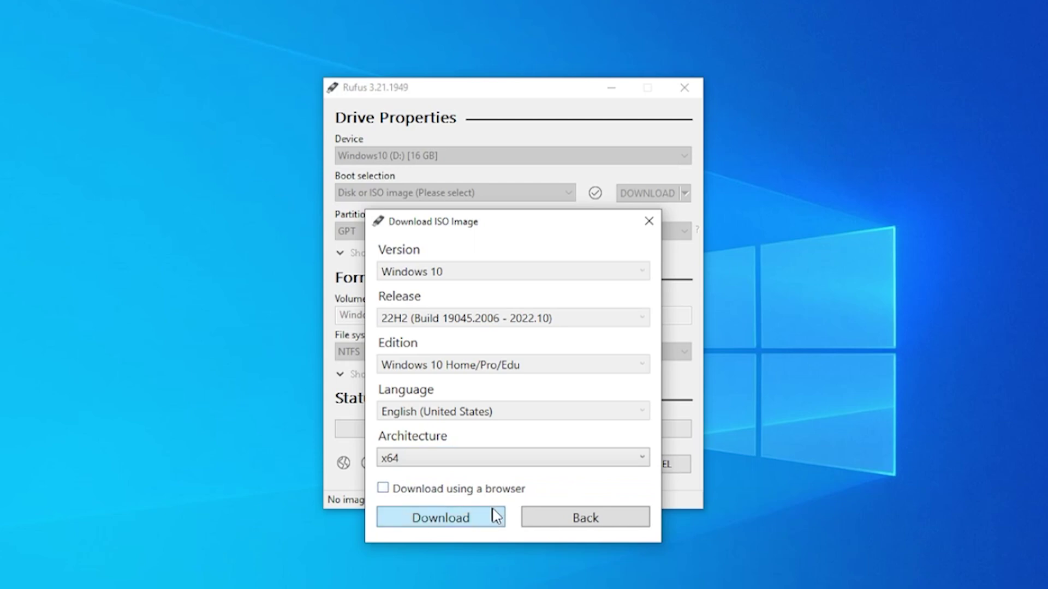
# Download the ISO and save it as Win10_22H2_English_x64.iso in Downloads
pyautogui.click(437, 517)
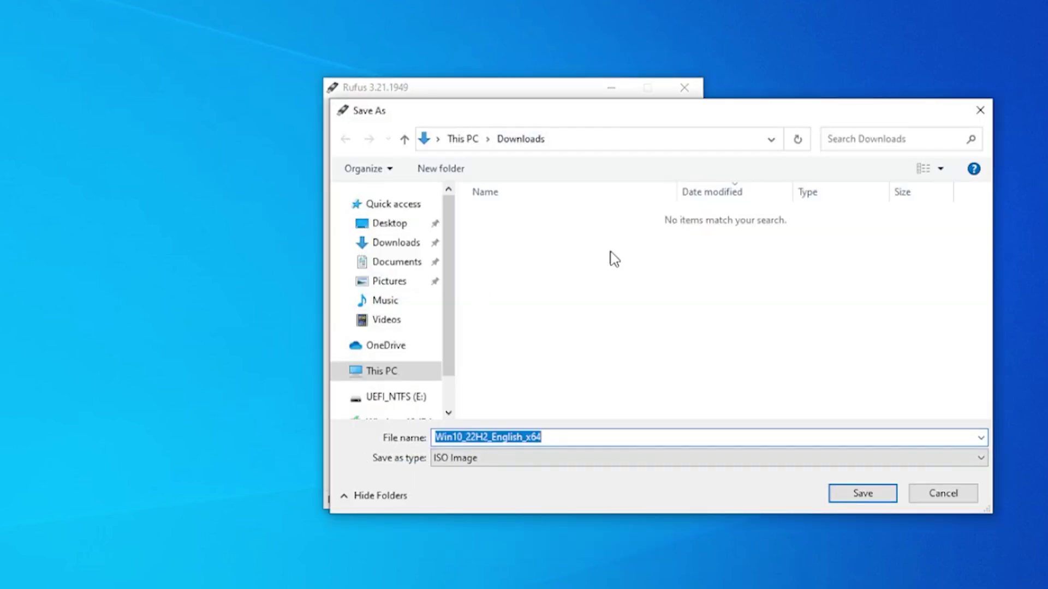
pyautogui.click(856, 497)
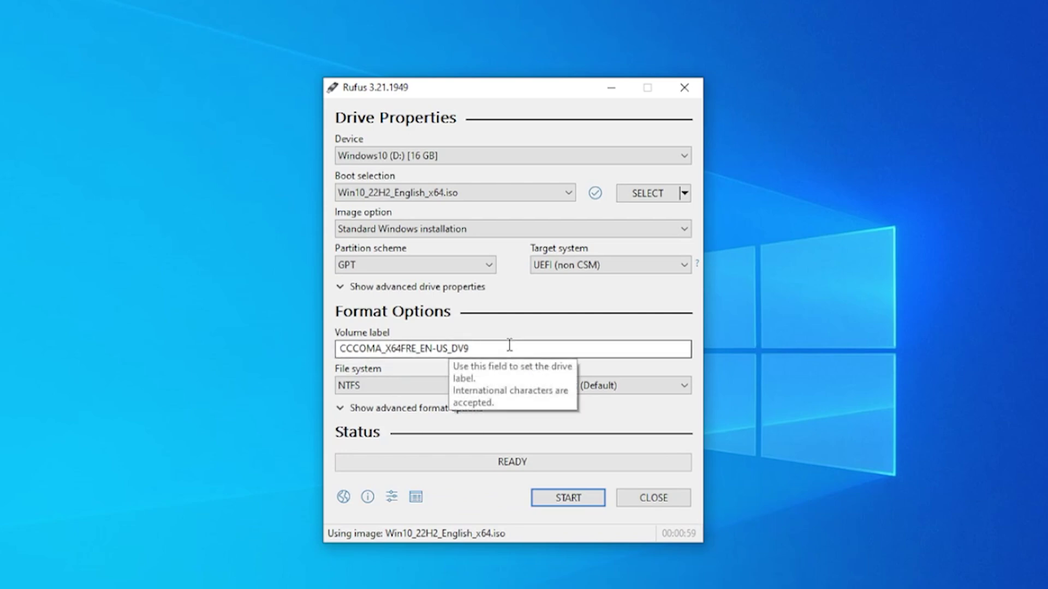
# Set the volume label to 'Windows 10', keeping NTFS and 4096-byte default clusters
pyautogui.moveTo(509, 345); pyautogui.dragTo(258, 352)
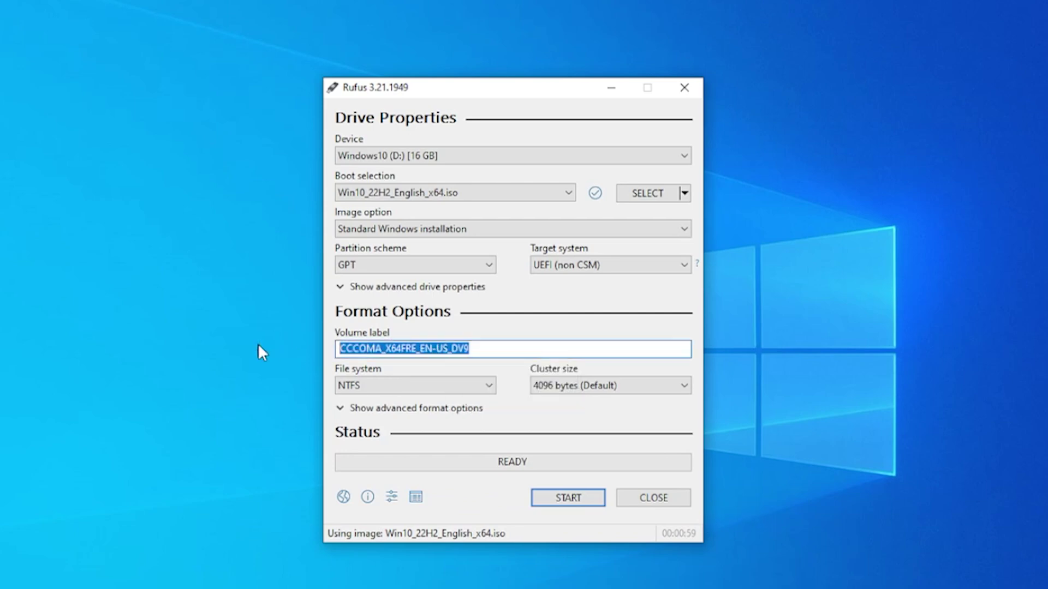
pyautogui.write('Windows 10')
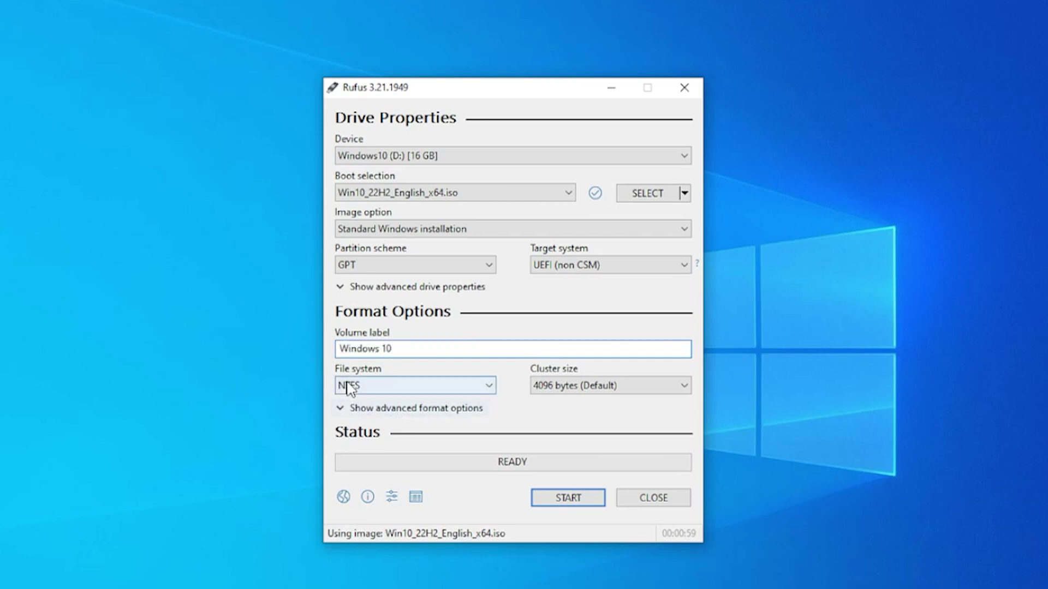
pyautogui.click(491, 386)
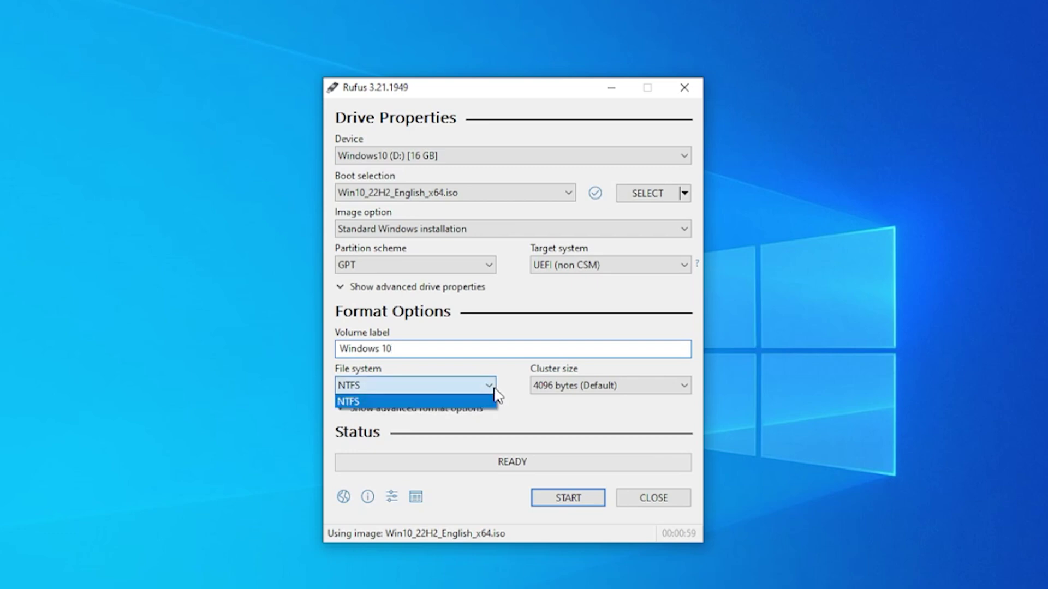
pyautogui.click(416, 377)
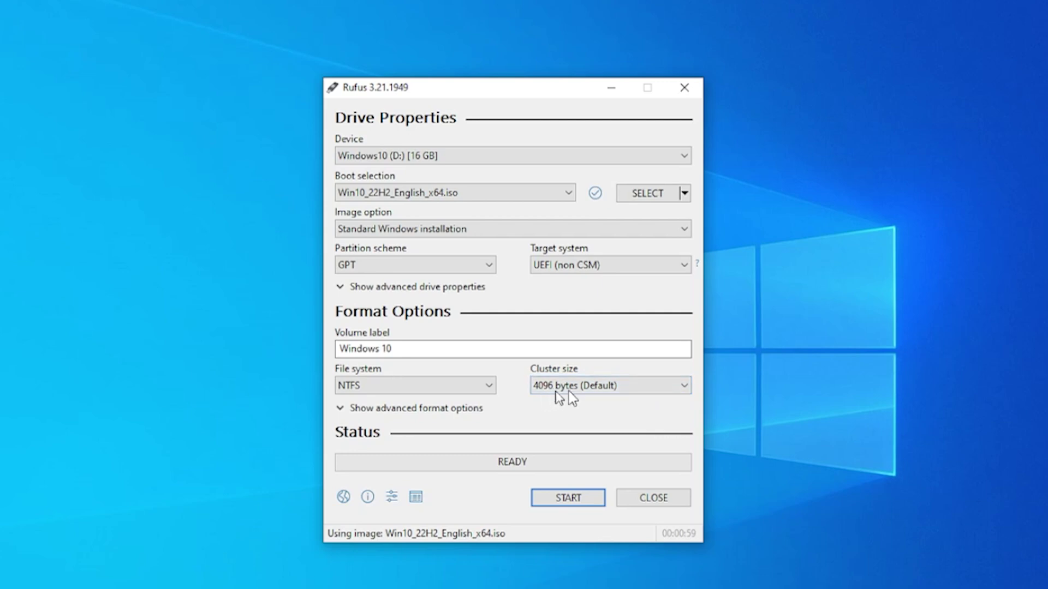
pyautogui.click(677, 389)
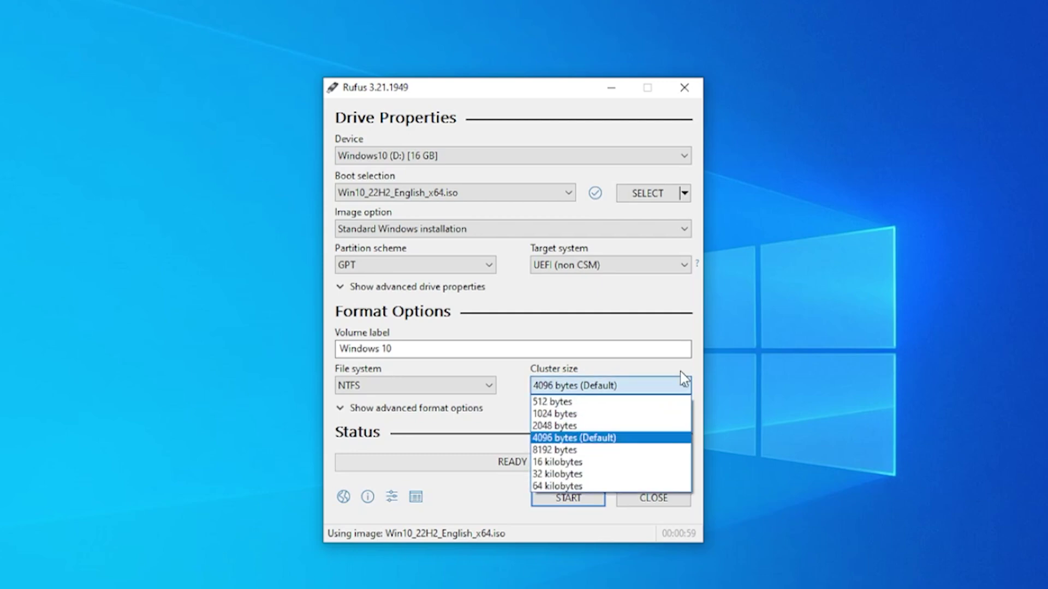
pyautogui.click(634, 365)
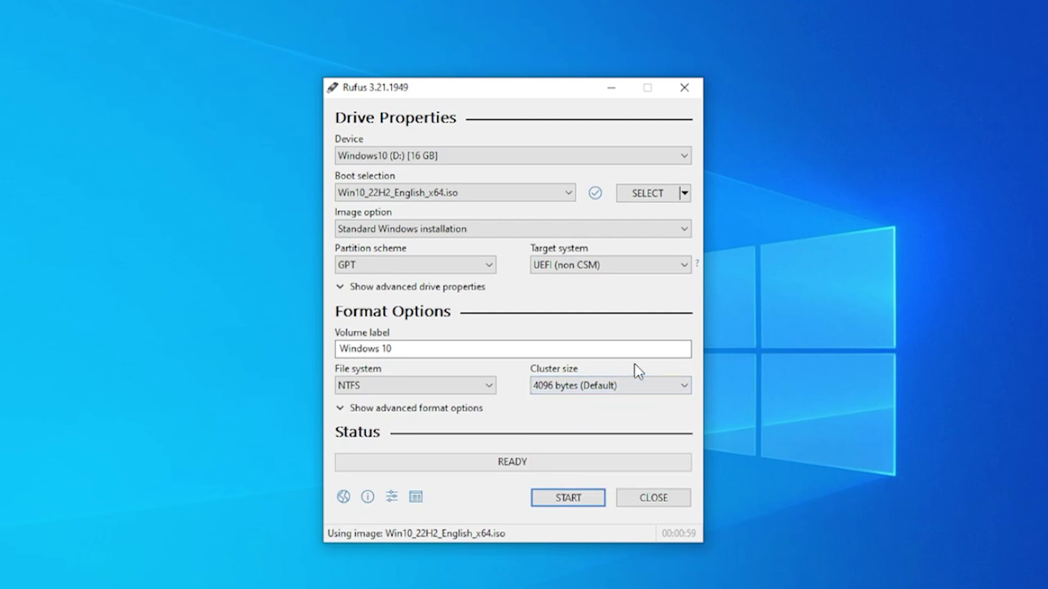
pyautogui.click(340, 414)
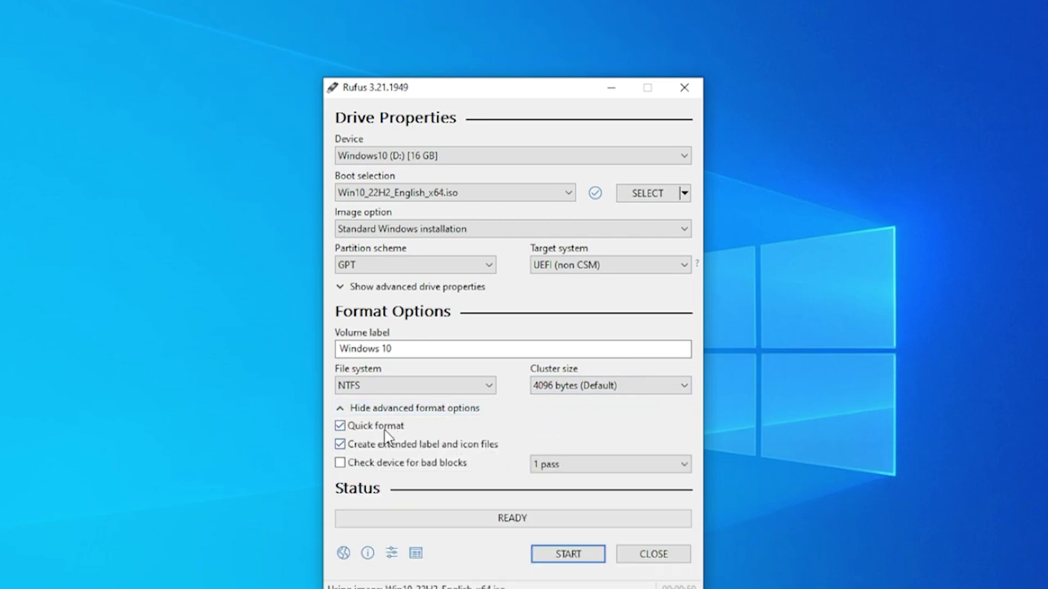
pyautogui.click(343, 407)
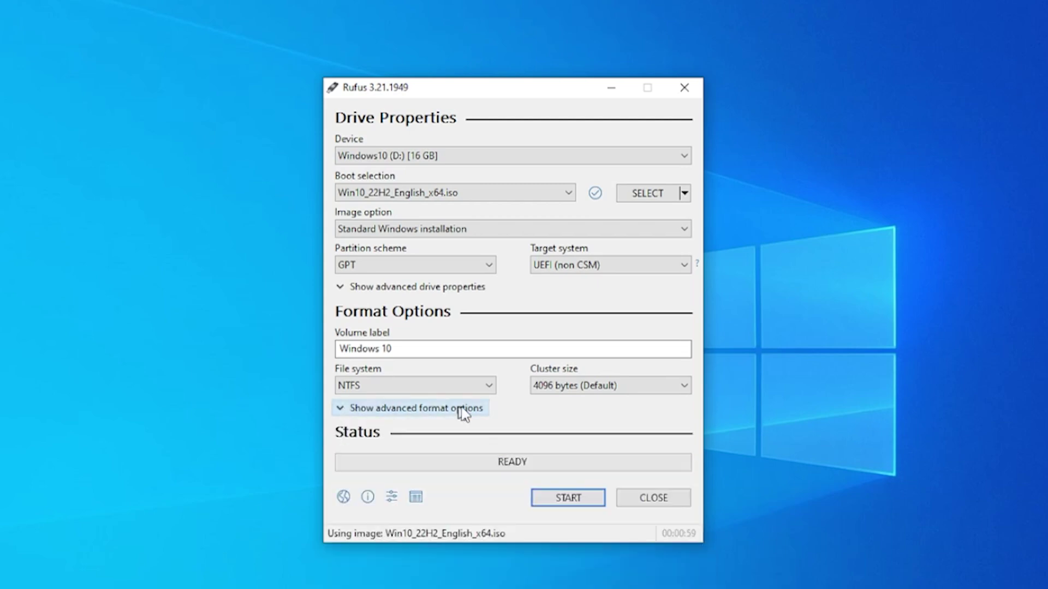
# Start writing, enter a local account username, and enable copying this user's regional options
pyautogui.click(571, 500)
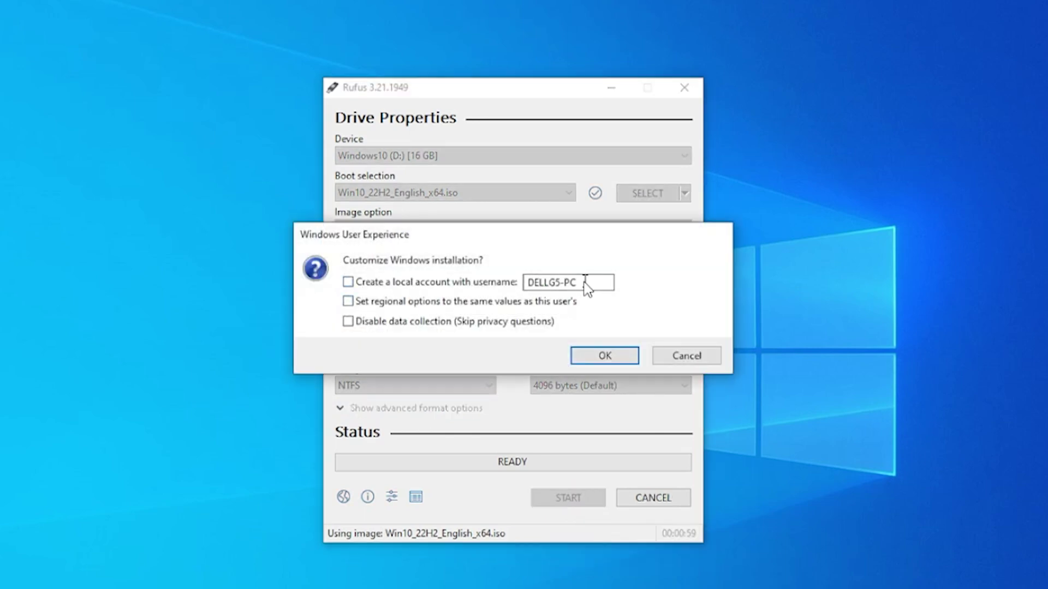
pyautogui.moveTo(593, 283); pyautogui.dragTo(485, 289)
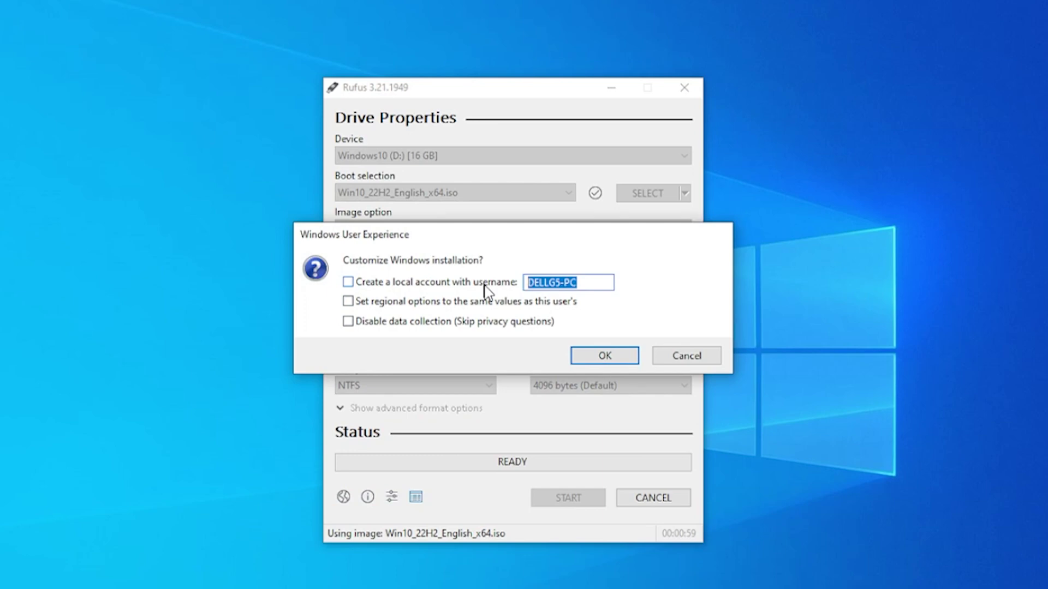
pyautogui.write('GEEKrar')
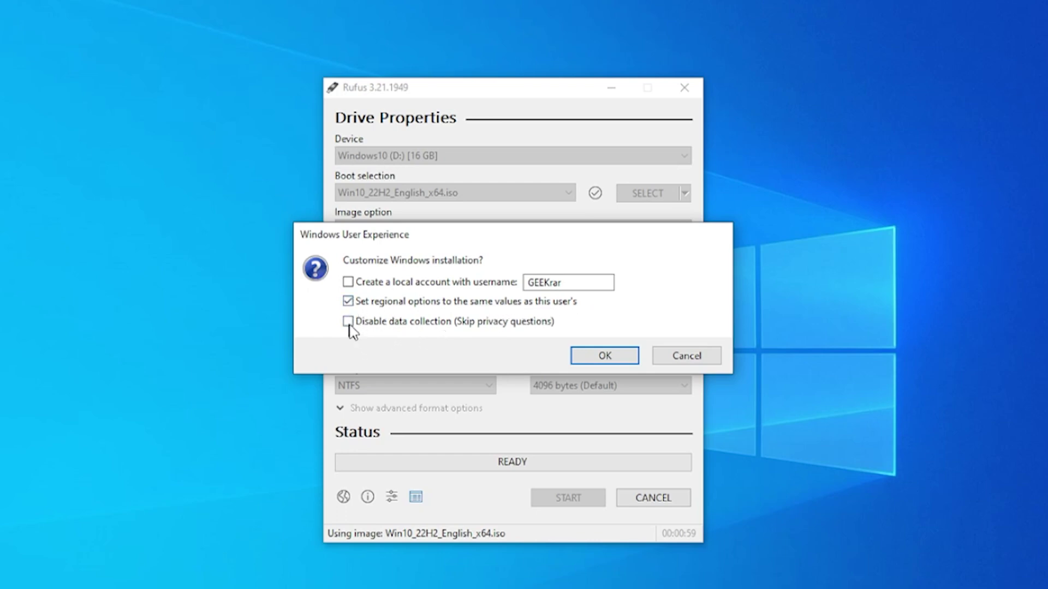
pyautogui.click(604, 357)
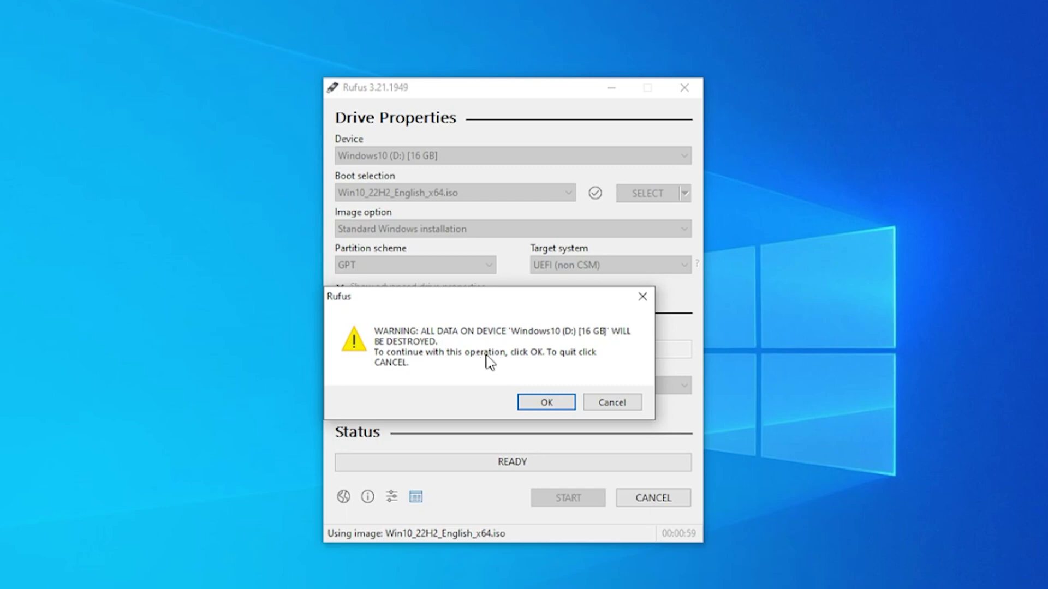
# Confirm erasing the 16 GB drive so Rufus writes the Windows 10 installer until READY
pyautogui.click(541, 403)
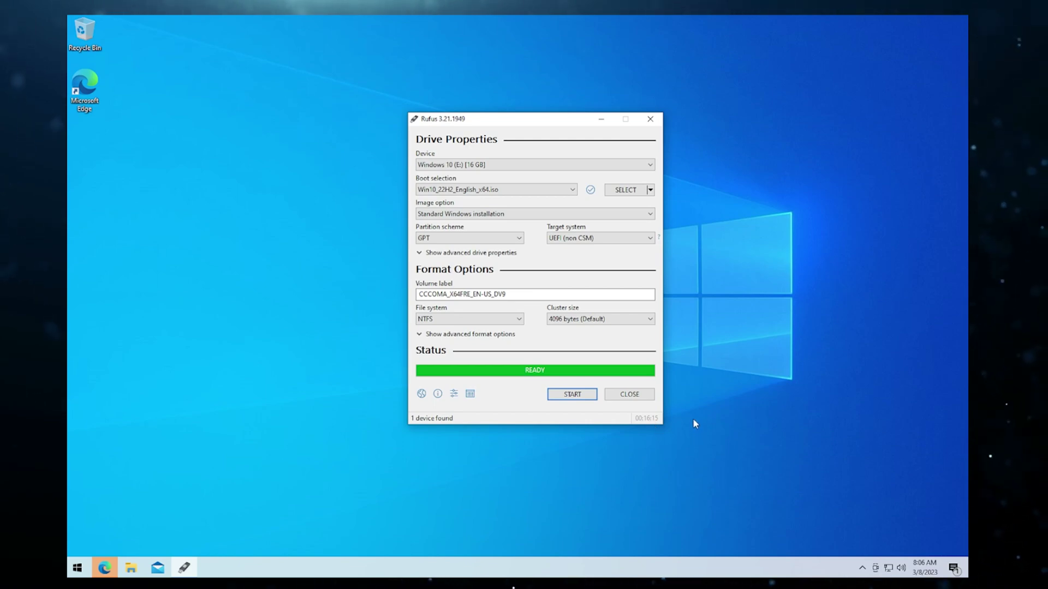
# Close Rufus and browse to Windows 10 (E:) under This PC in File Explorer
pyautogui.click(633, 396)
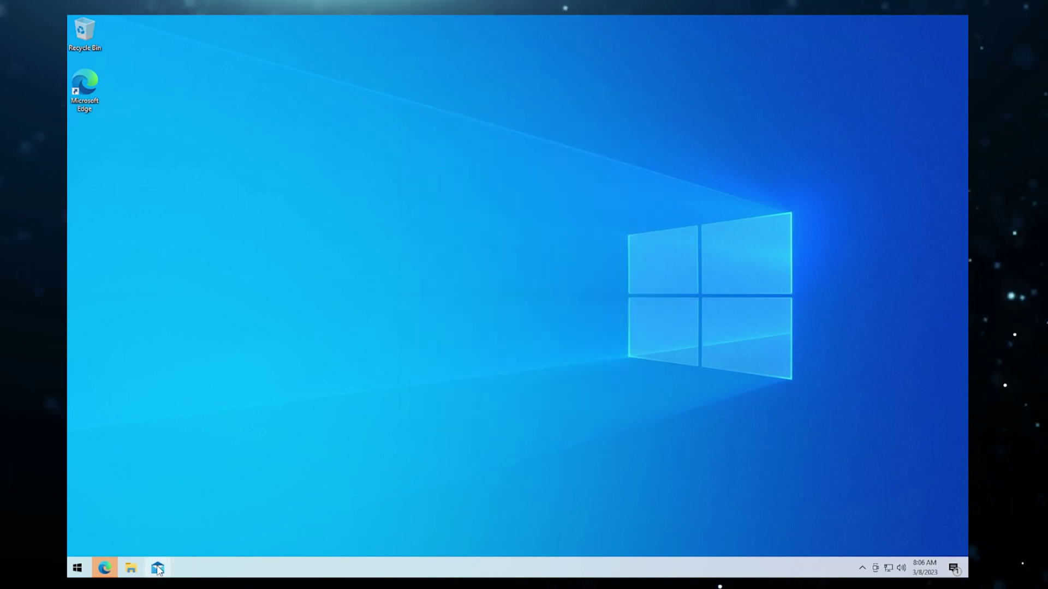
pyautogui.click(131, 568)
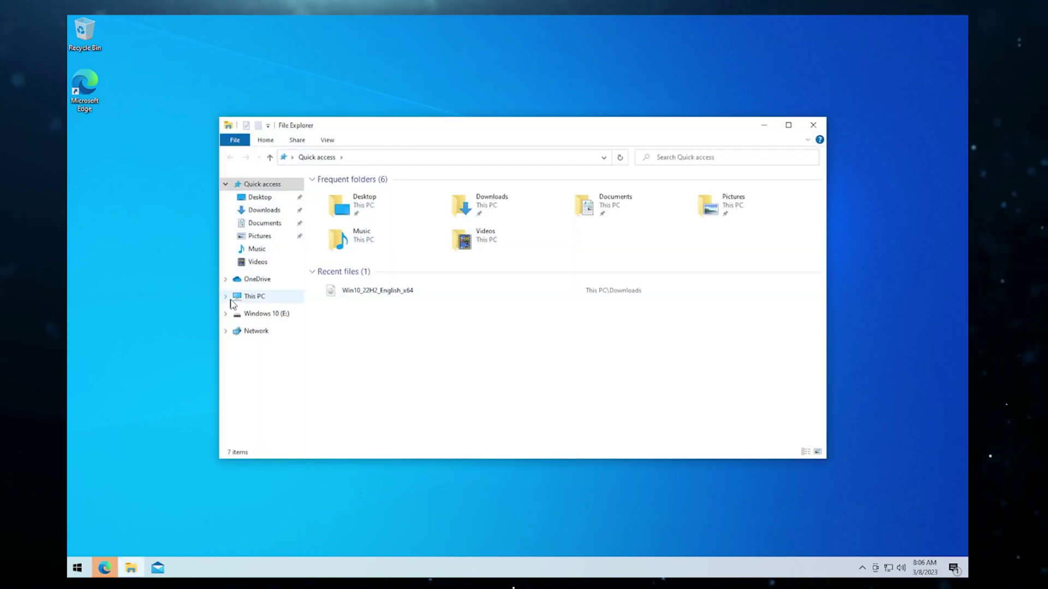
pyautogui.click(226, 297)
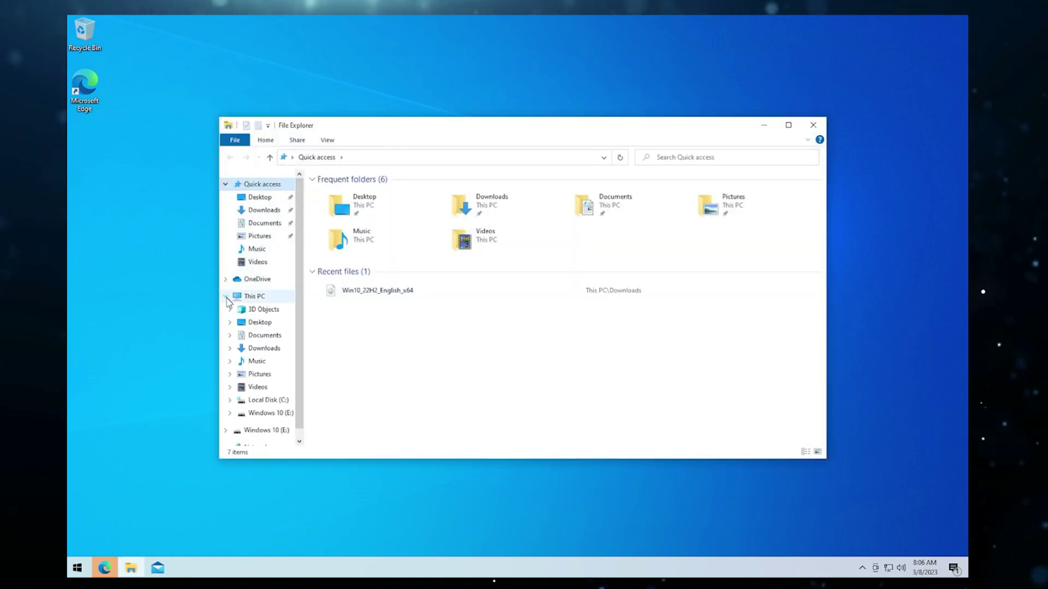
pyautogui.click(265, 414)
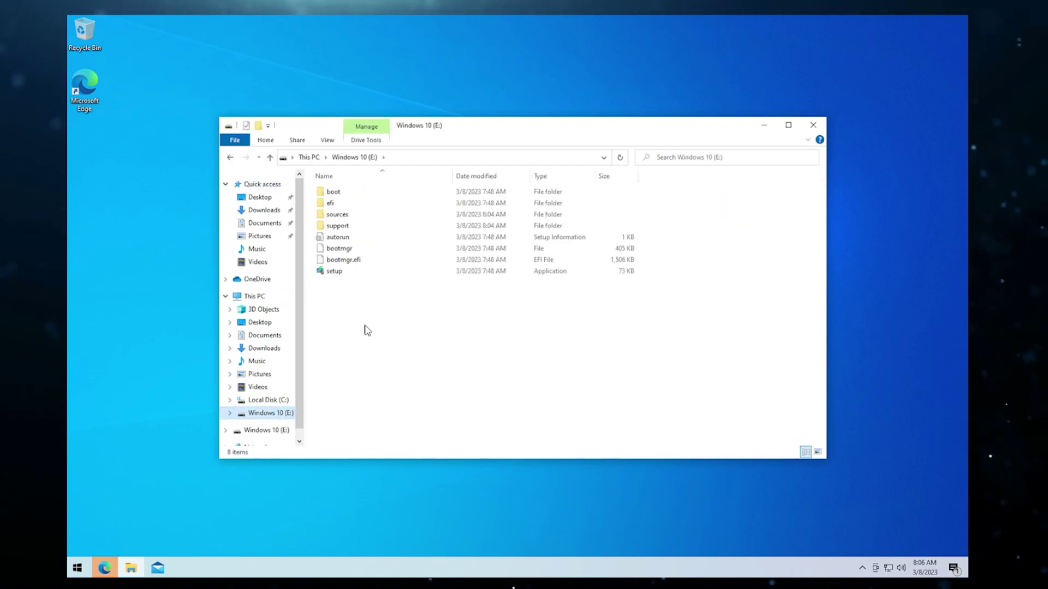